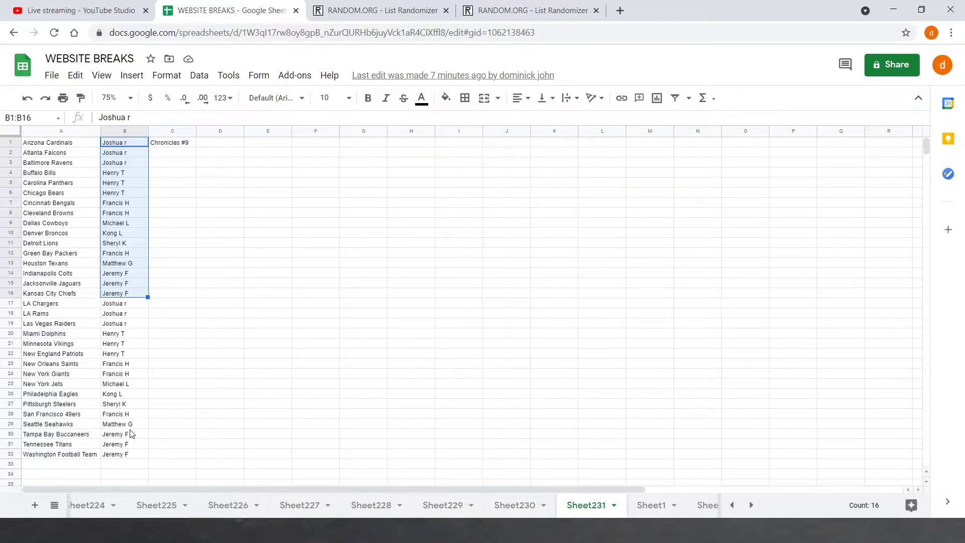
# Copy the participant names in B1:B32 and paste them into the first RANDOM.ORG List Randomizer form.
pyautogui.click(181, 345)
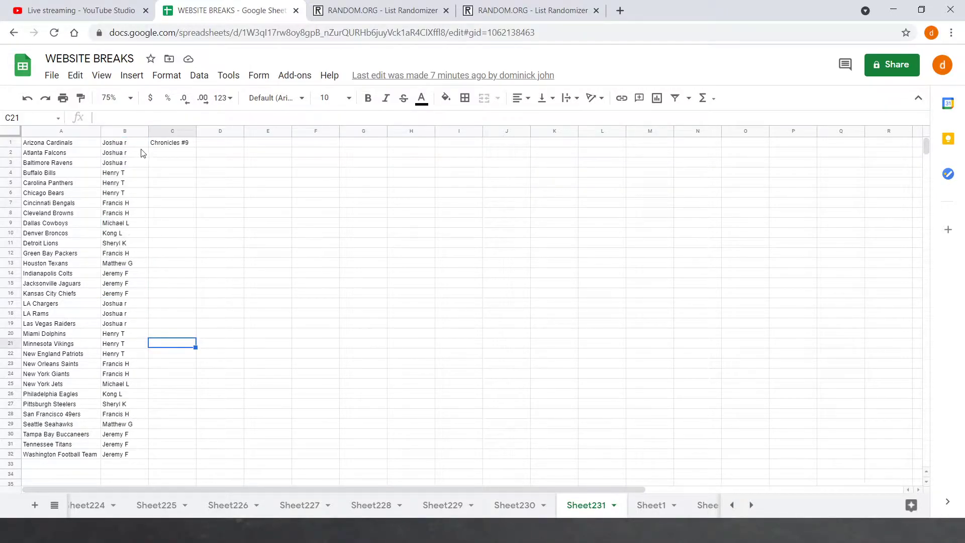
pyautogui.moveTo(133, 145); pyautogui.dragTo(129, 455)
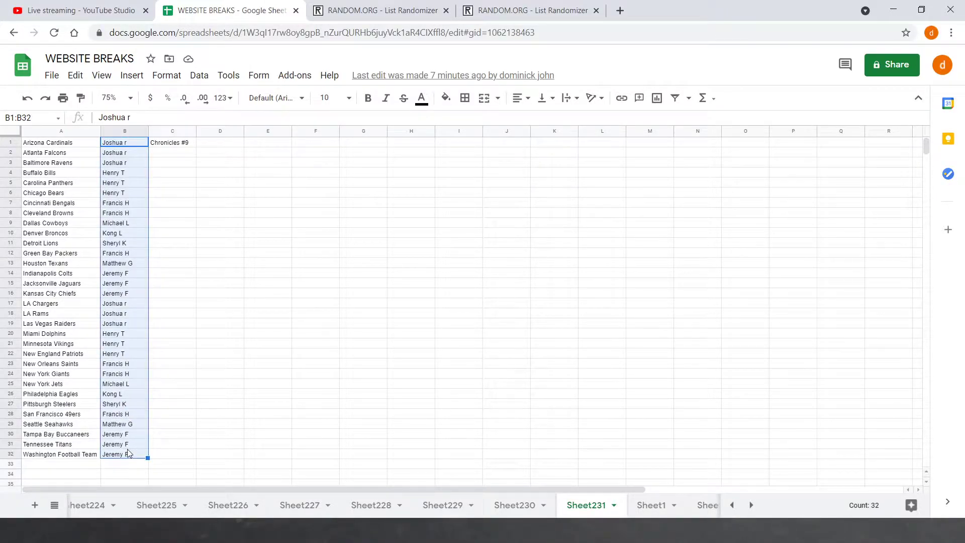
pyautogui.rightClick(136, 456)
pyautogui.click(166, 114)
pyautogui.click(321, 7)
pyautogui.click(257, 302)
pyautogui.hotkey('ctrl', 'v')
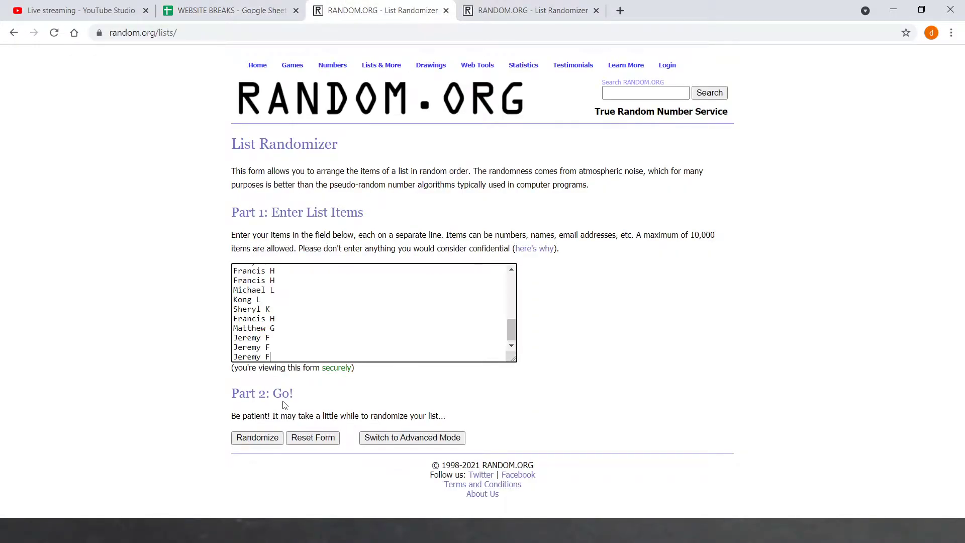
pyautogui.scroll(5, 290, 344)
pyautogui.click(175, 199)
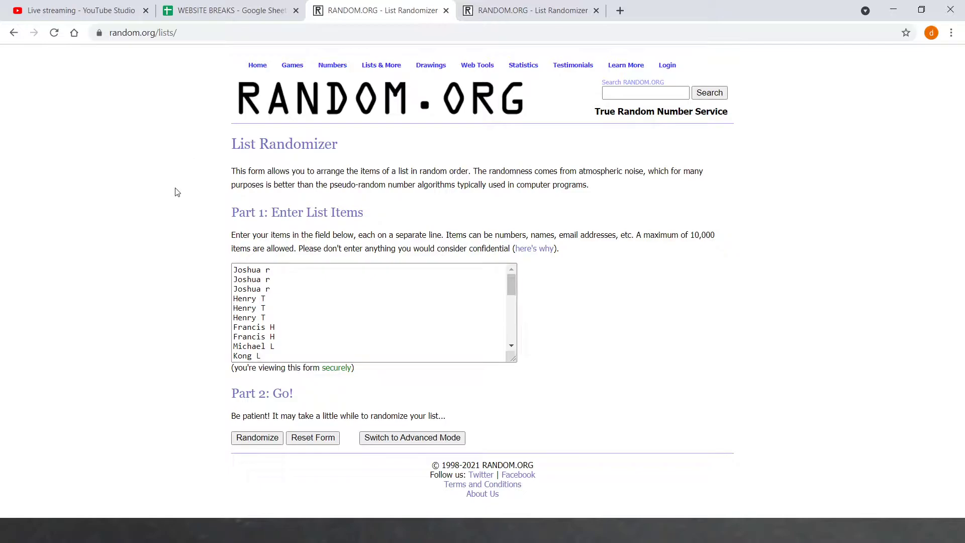
# Copy the team names in A1:A32 of the spreadsheet and paste them into the second List Randomizer form.
pyautogui.click(232, 7)
pyautogui.click(219, 192)
pyautogui.moveTo(70, 143); pyautogui.dragTo(68, 455)
pyautogui.rightClick(68, 455)
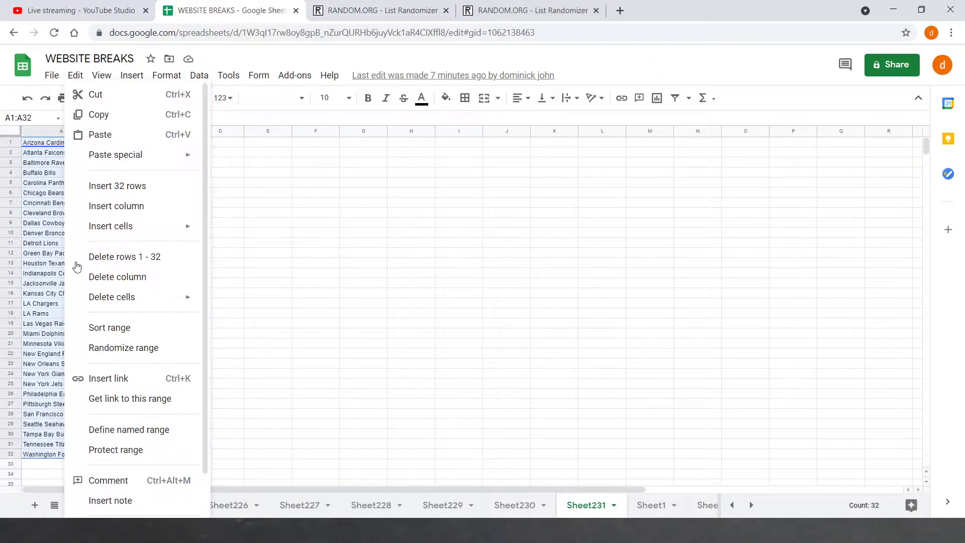
pyautogui.click(83, 112)
pyautogui.click(475, 5)
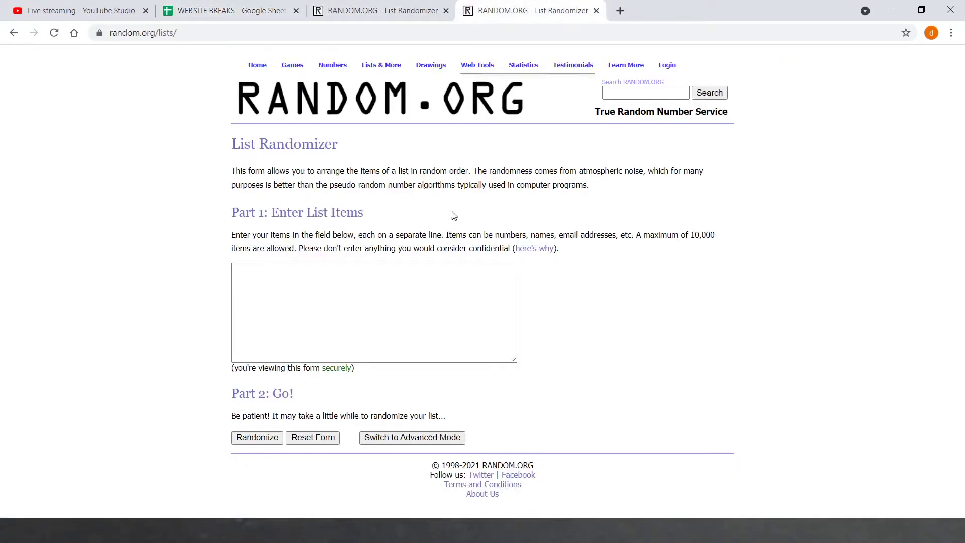
pyautogui.click(298, 281)
pyautogui.hotkey('ctrl', 'v')
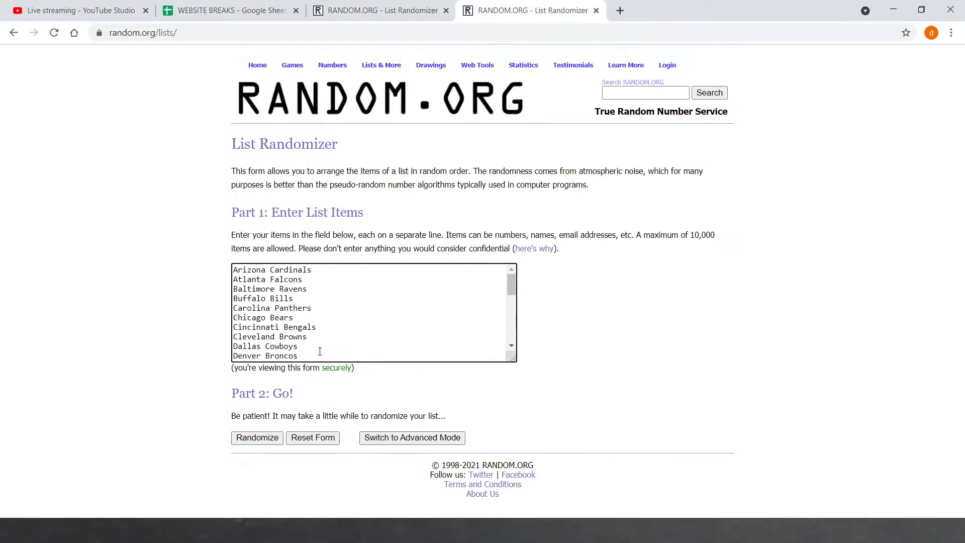
# Return to the first List Randomizer and randomize the participant names eight times.
pyautogui.click(337, 7)
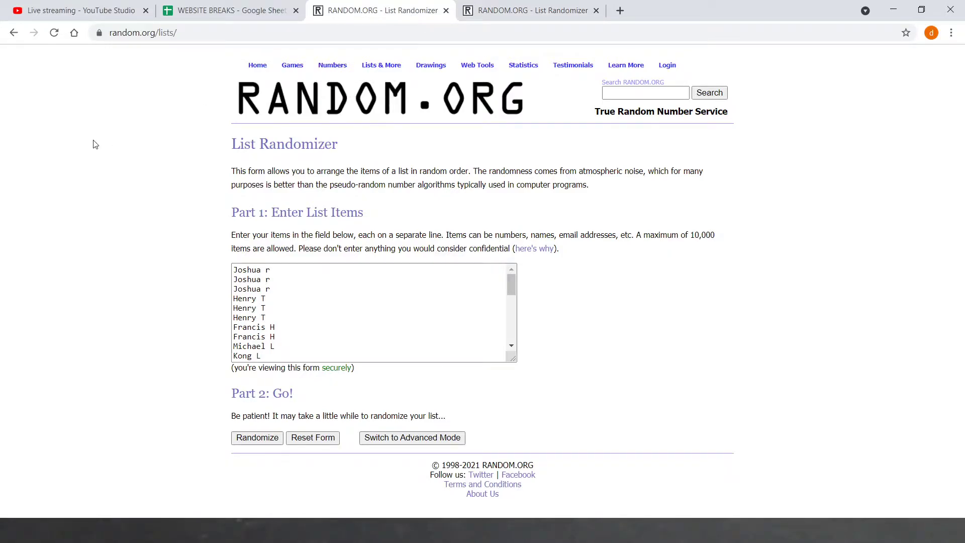
pyautogui.click(284, 308)
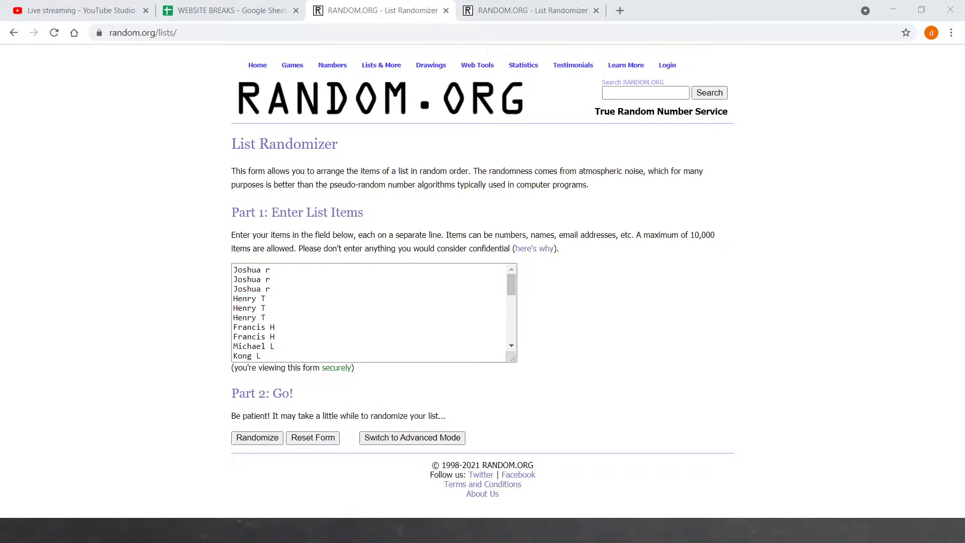
pyautogui.click(384, 374)
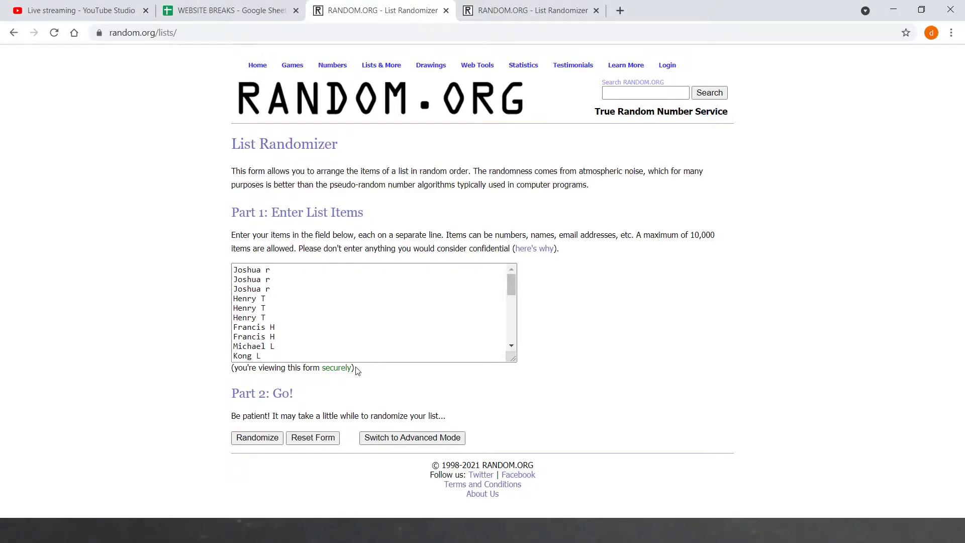
pyautogui.click(254, 437)
pyautogui.click(246, 445)
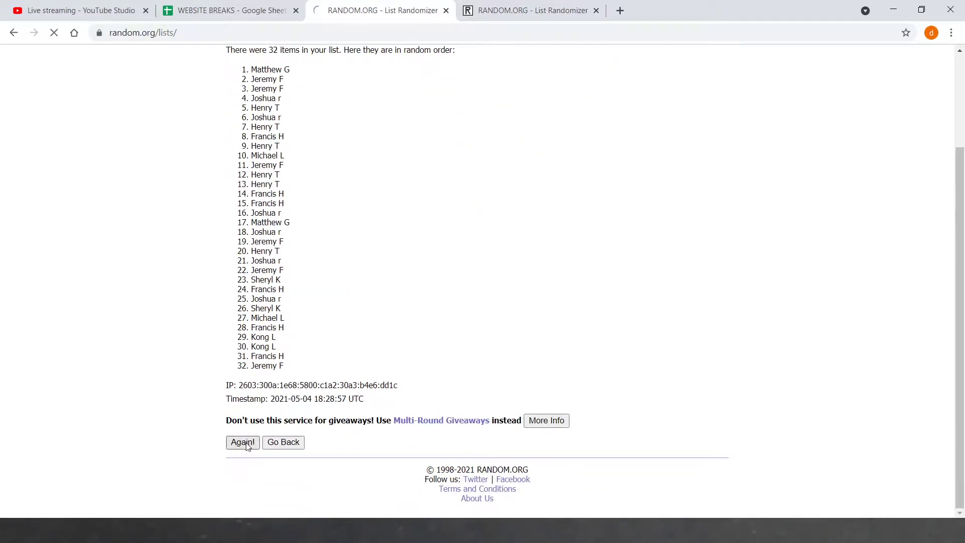
pyautogui.click(243, 443)
pyautogui.click(243, 443)
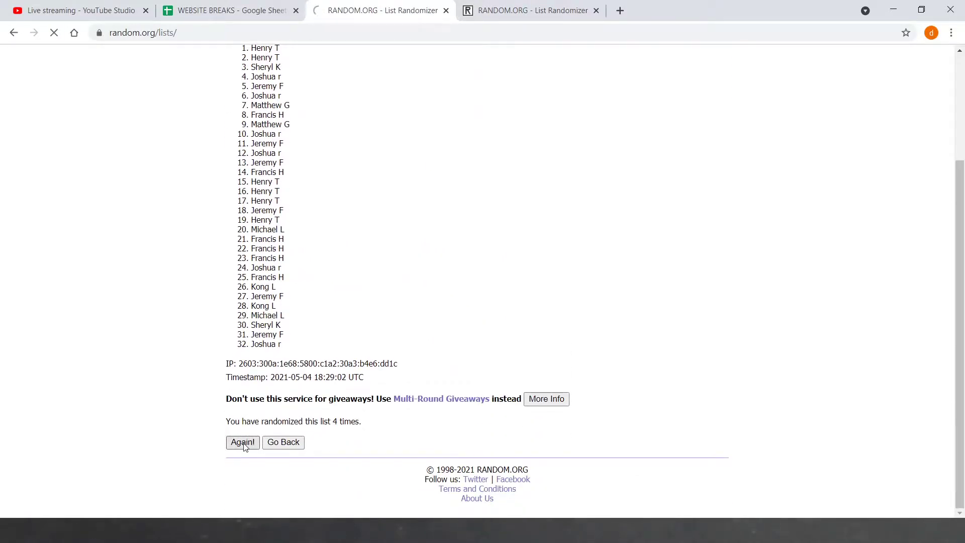
pyautogui.click(243, 443)
pyautogui.click(243, 443)
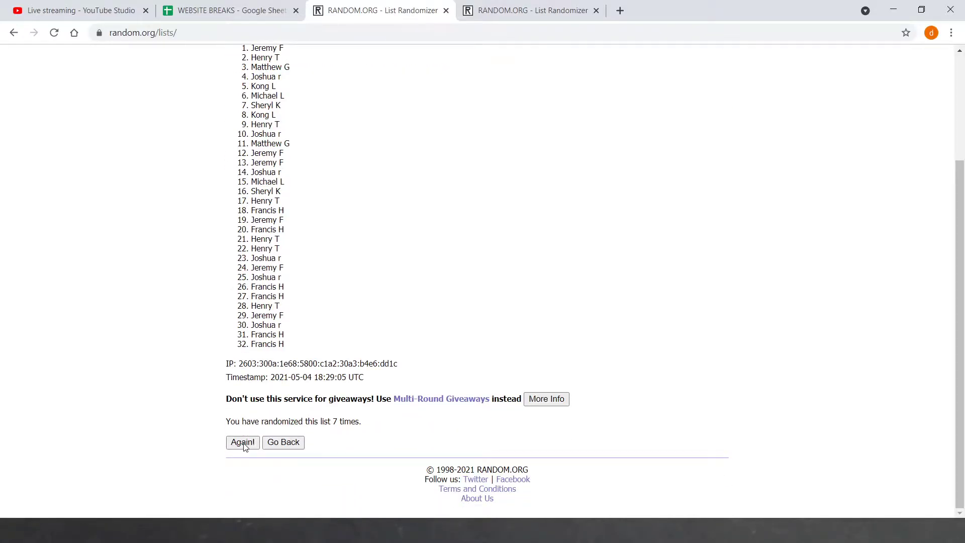
pyautogui.click(243, 443)
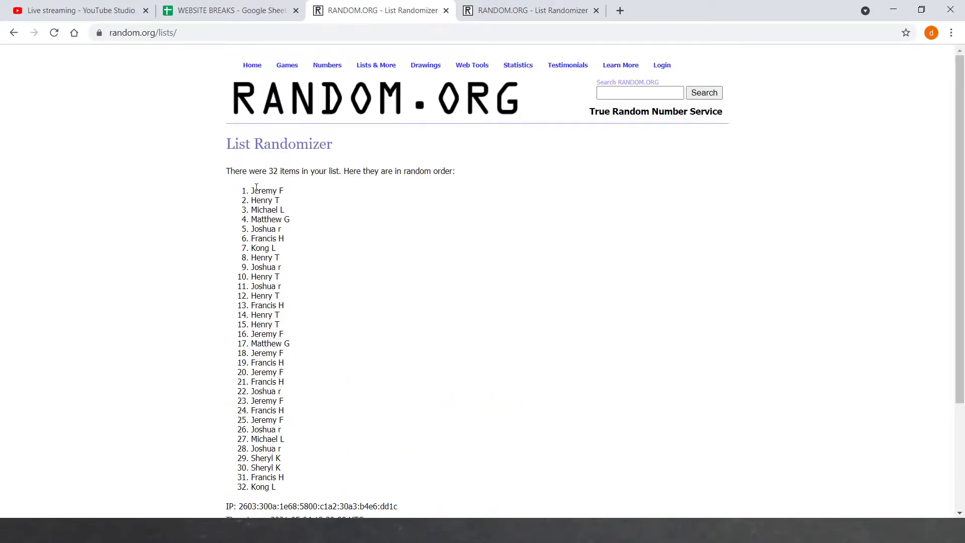
# Copy the 32 randomized participant names and paste them over B1:B32 in the WEBSITE BREAKS spreadsheet.
pyautogui.moveTo(248, 187); pyautogui.dragTo(282, 493)
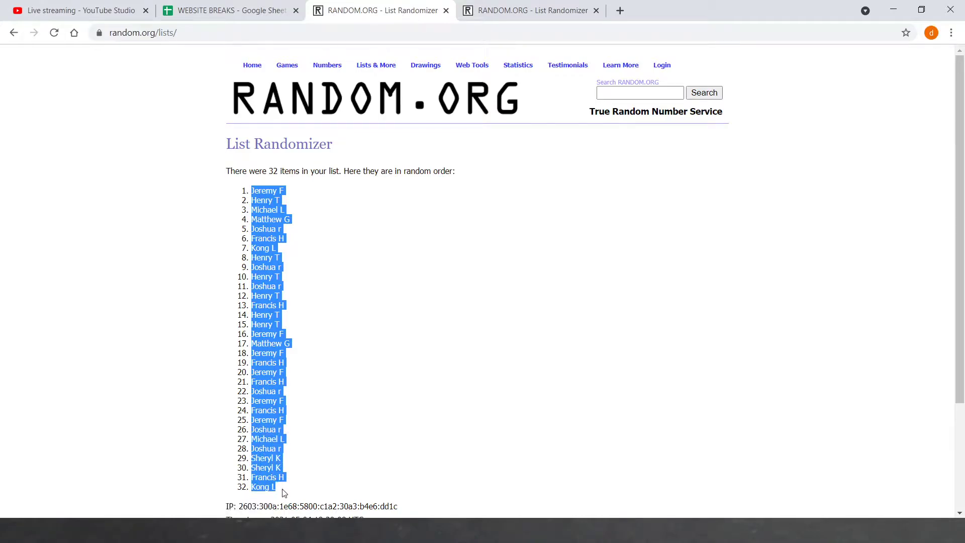
pyautogui.click(319, 420)
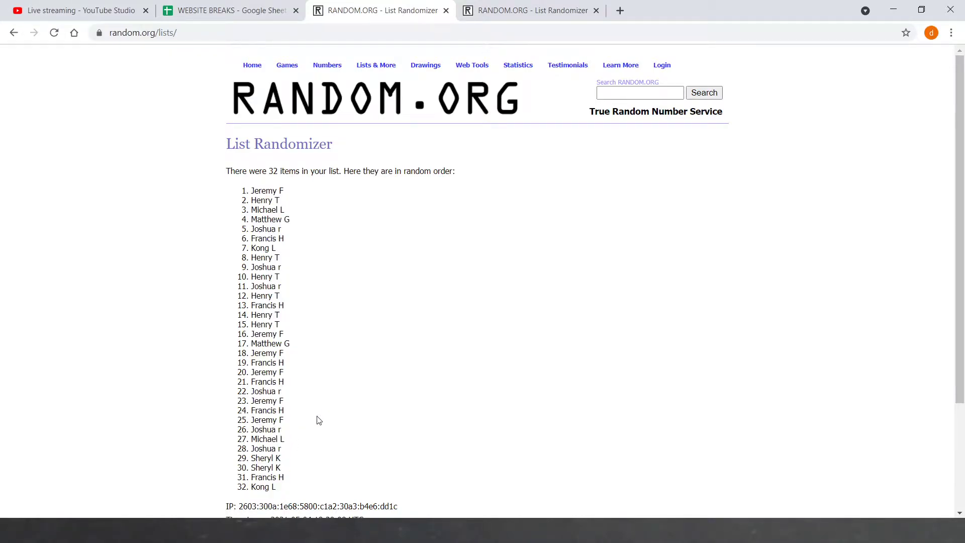
pyautogui.scroll(-3, 318, 421)
pyautogui.moveTo(331, 420); pyautogui.dragTo(362, 422)
pyautogui.click(382, 359)
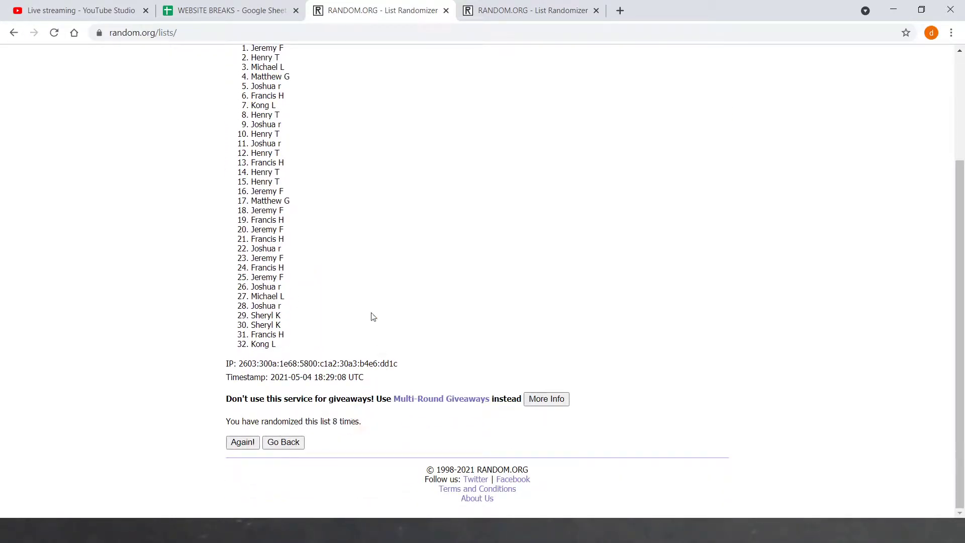
pyautogui.click(236, 11)
pyautogui.moveTo(113, 142); pyautogui.dragTo(115, 455)
pyautogui.rightClick(114, 455)
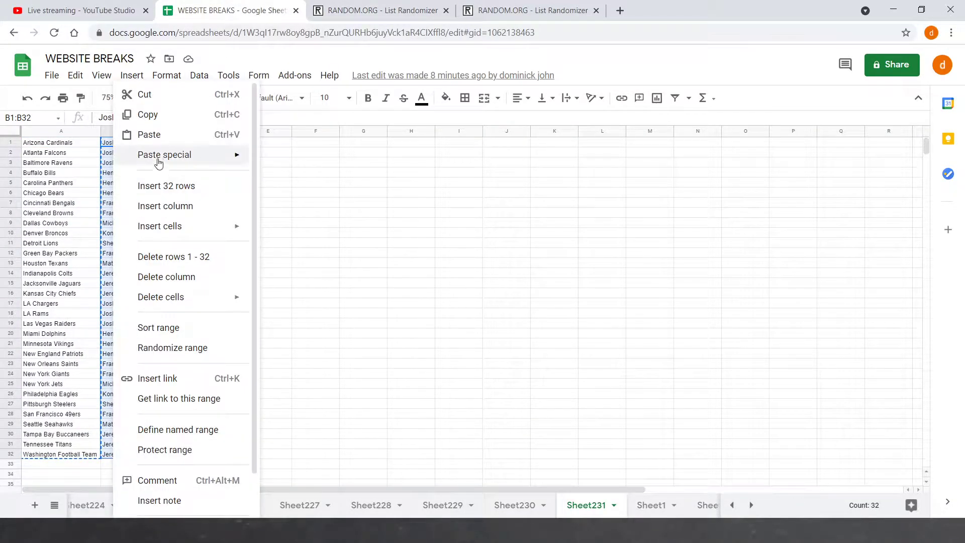
pyautogui.click(131, 134)
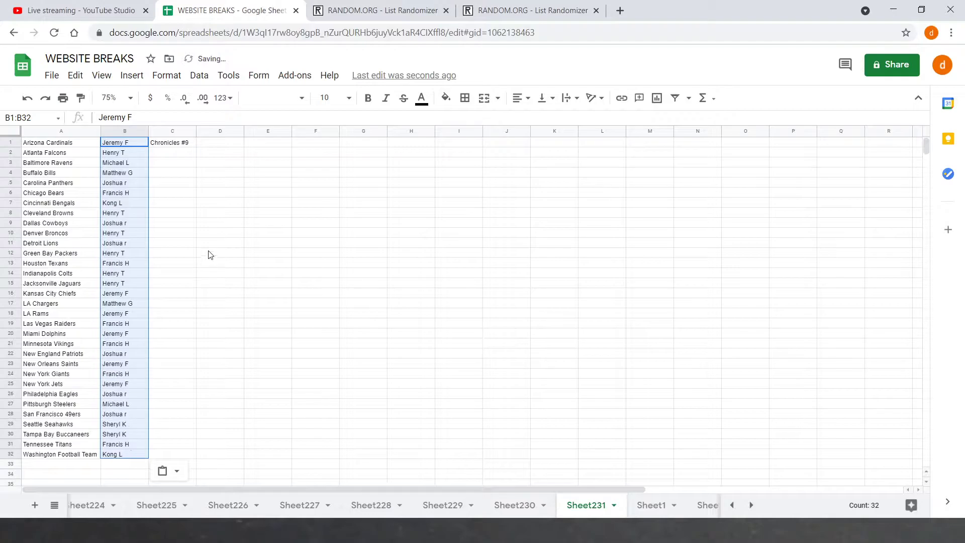
pyautogui.click(159, 172)
# Randomize the team list eight times in the second List Randomizer.
pyautogui.click(382, 11)
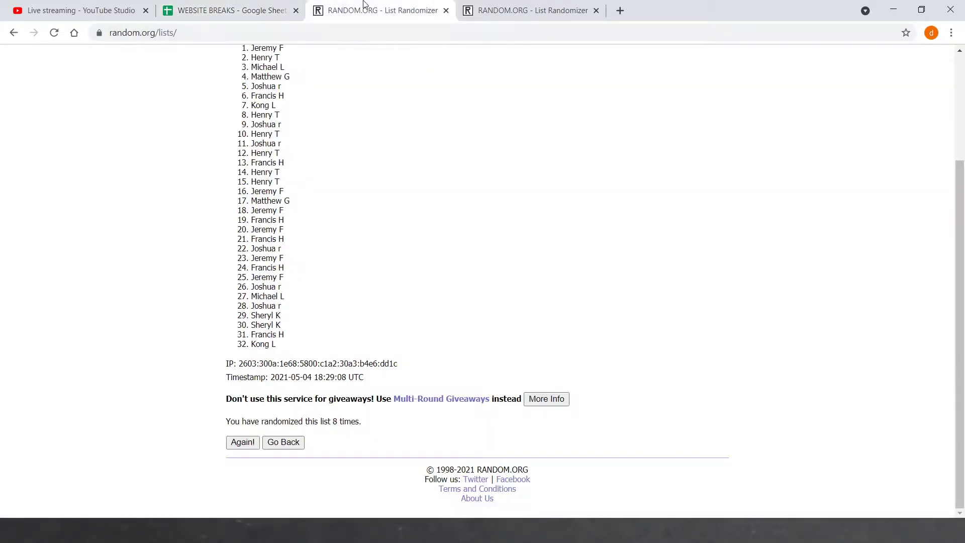
pyautogui.click(532, 10)
pyautogui.scroll(-5, 329, 312)
pyautogui.scroll(5, 329, 312)
pyautogui.click(258, 438)
pyautogui.scroll(-2, 254, 443)
pyautogui.click(252, 445)
pyautogui.click(245, 444)
pyautogui.scroll(-3, 241, 447)
pyautogui.click(242, 445)
pyautogui.click(243, 443)
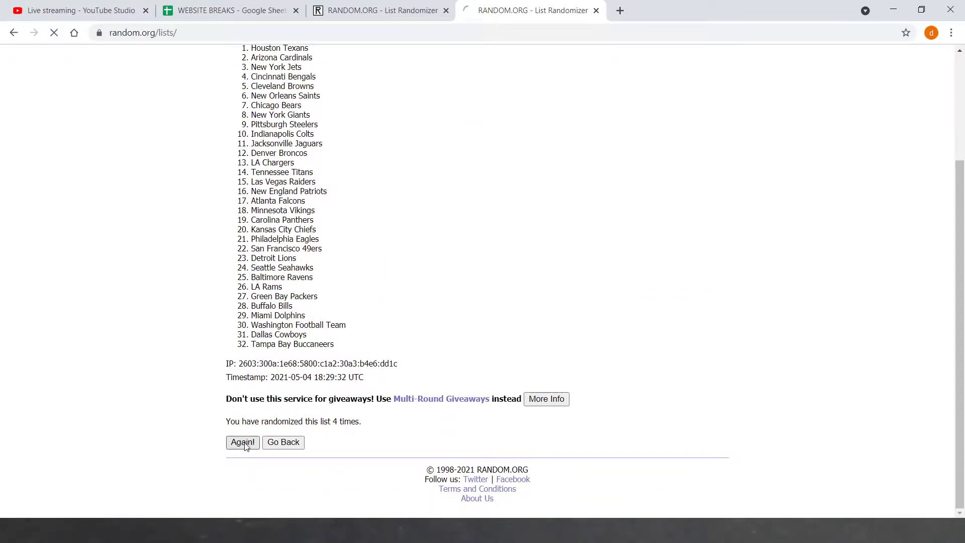
pyautogui.scroll(-4, 246, 445)
pyautogui.click(244, 443)
pyautogui.scroll(-4, 245, 432)
pyautogui.click(242, 442)
pyautogui.scroll(-4, 265, 394)
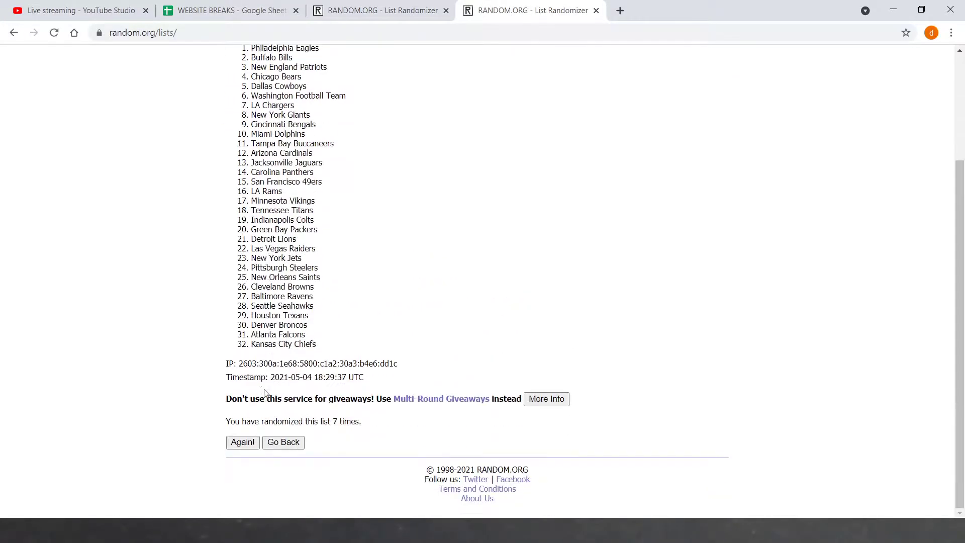
pyautogui.click(239, 446)
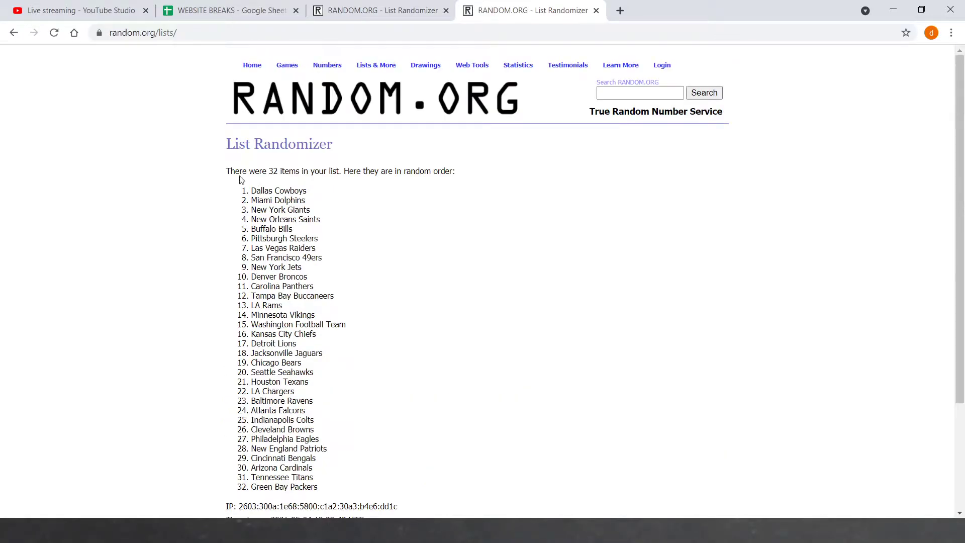
# Copy the 32 randomized team names and paste them over A1:A32 in the WEBSITE BREAKS spreadsheet.
pyautogui.moveTo(251, 192); pyautogui.dragTo(344, 492)
pyautogui.hotkey('ctrl', 'c')
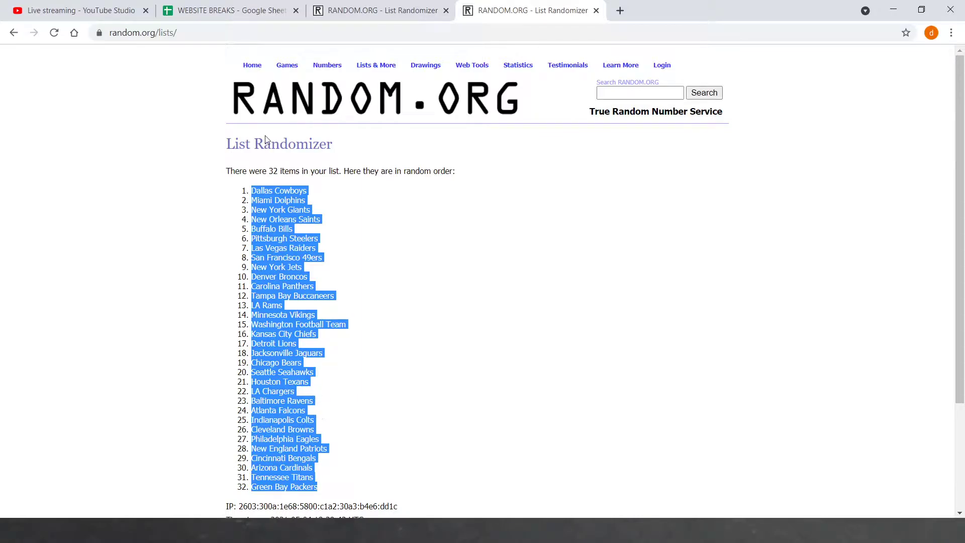
pyautogui.click(246, 10)
pyautogui.moveTo(50, 143); pyautogui.dragTo(46, 455)
pyautogui.rightClick(55, 392)
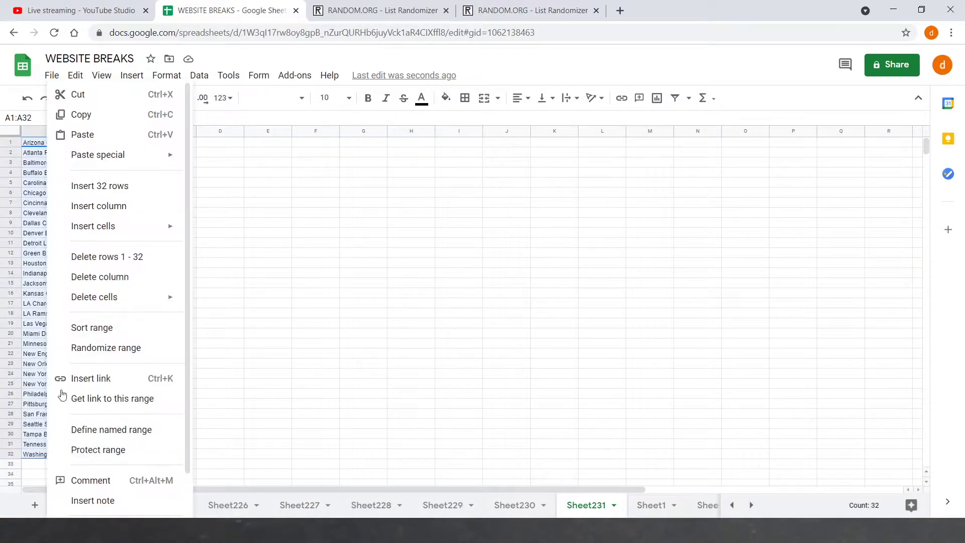
pyautogui.click(93, 134)
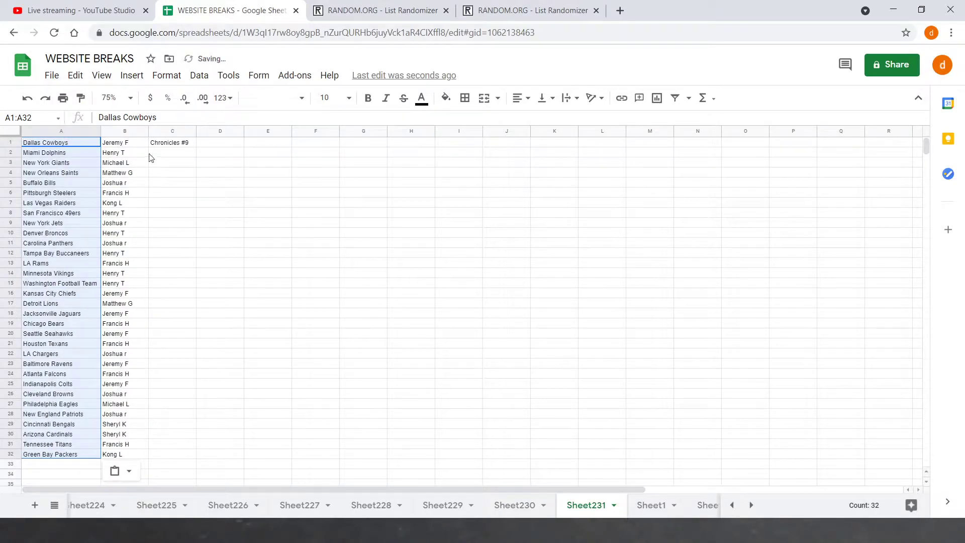
# Sort the sheet A → Z by the participant names in column B.
pyautogui.click(126, 131)
pyautogui.rightClick(126, 131)
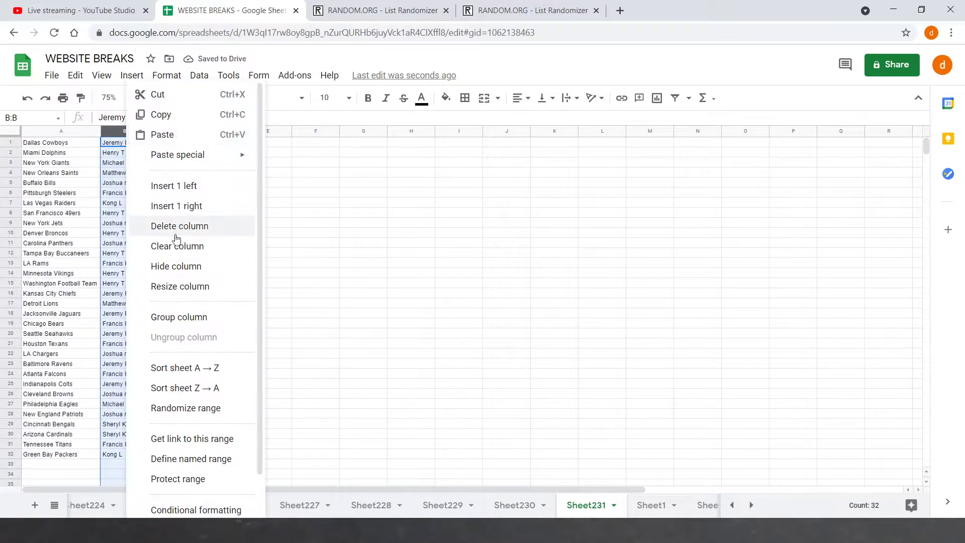
pyautogui.click(189, 366)
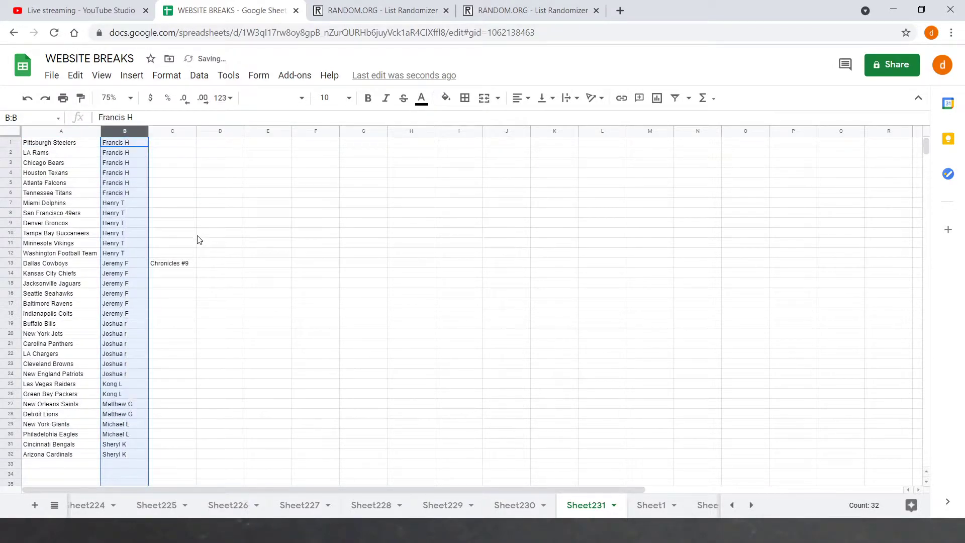
pyautogui.click(190, 194)
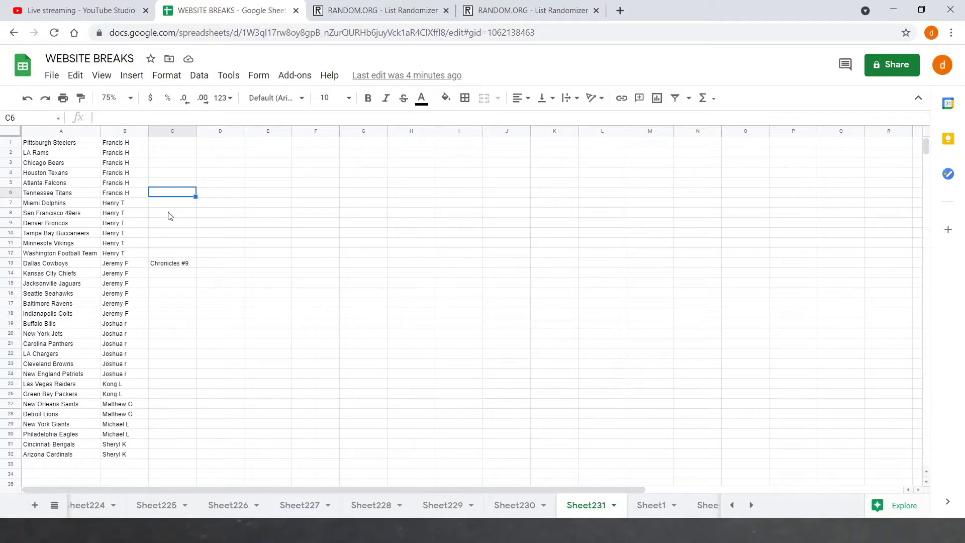
# Replace the name in B1 with the participant name from B13 and fill it down through B6.
pyautogui.click(128, 146)
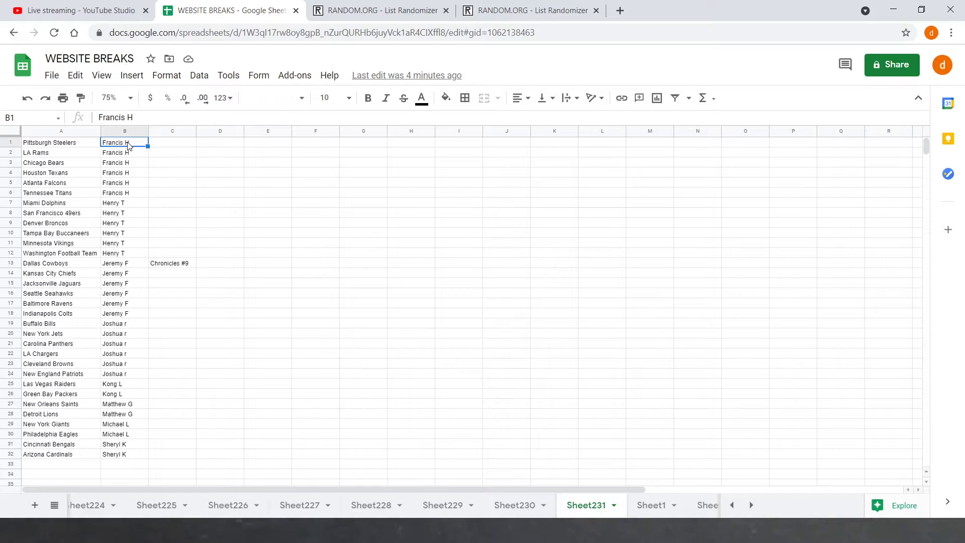
pyautogui.doubleClick(128, 142)
pyautogui.press('BackSpace')
pyautogui.press('BackSpace')
pyautogui.press('BackSpace')
pyautogui.press('BackSpace')
pyautogui.press('BackSpace')
pyautogui.press('BackSpace')
pyautogui.press('BackSpace')
pyautogui.press('BackSpace')
pyautogui.write('Jerem')
pyautogui.press('Return')
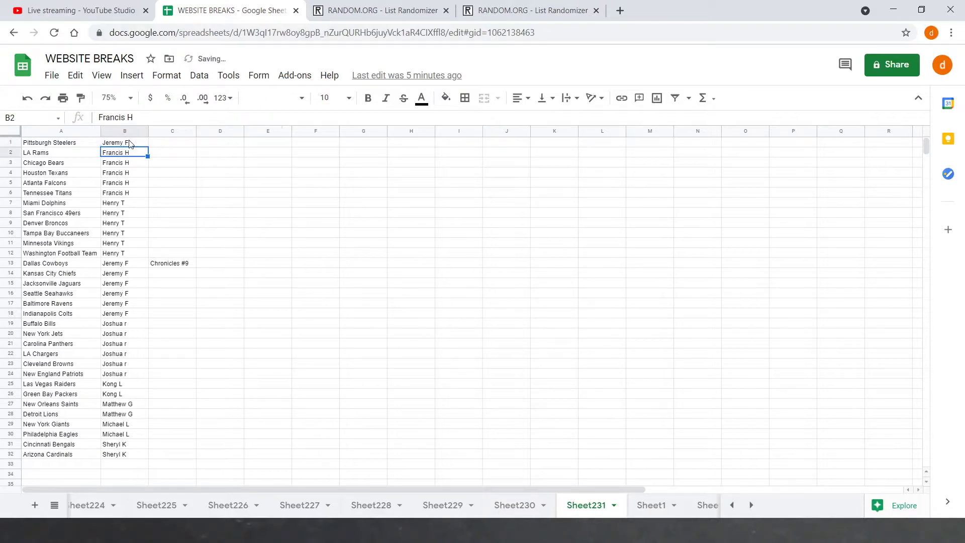
pyautogui.click(143, 143)
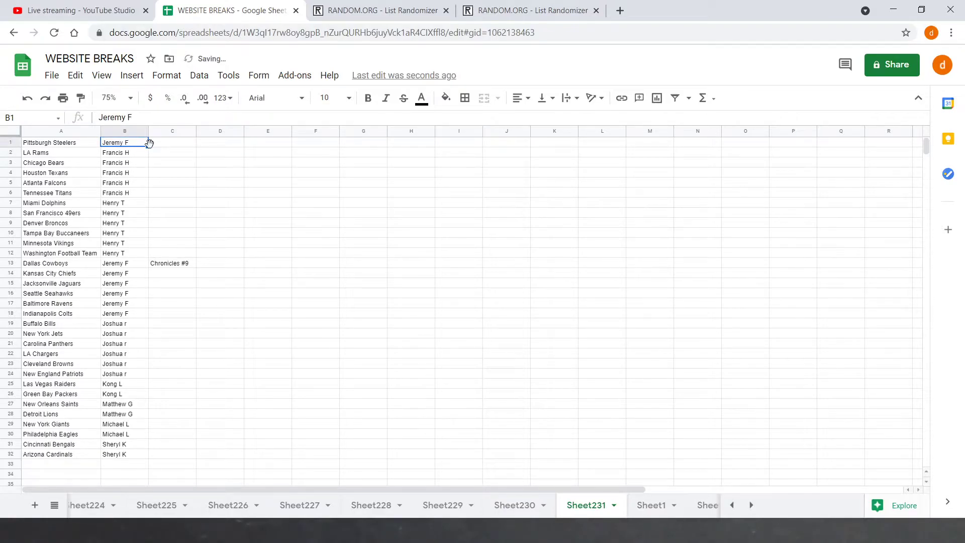
pyautogui.moveTo(148, 146); pyautogui.dragTo(154, 195)
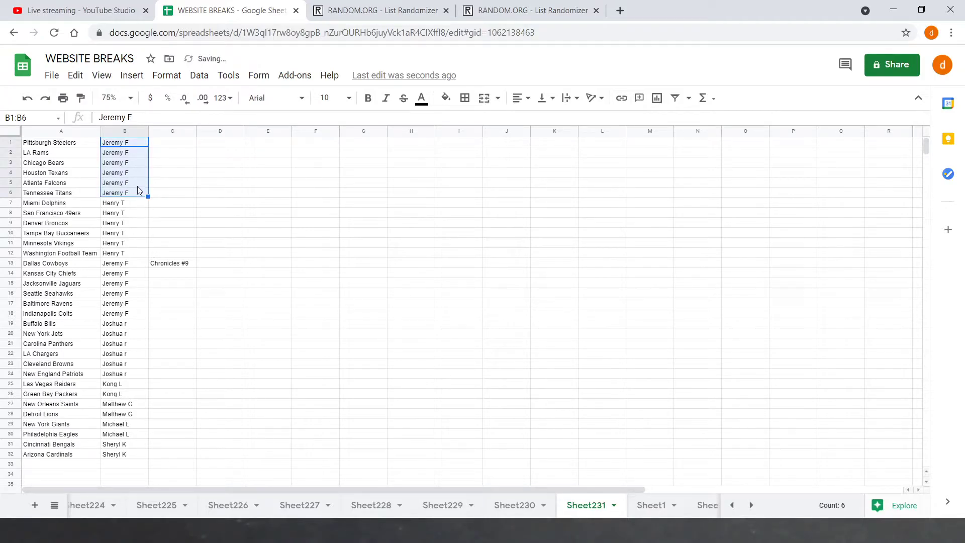
# Replace the name in B13, beside Dallas Cowboys, with the participant name originally listed in B1:B6.
pyautogui.doubleClick(134, 265)
pyautogui.press('BackSpace')
pyautogui.press('BackSpace')
pyautogui.press('BackSpace')
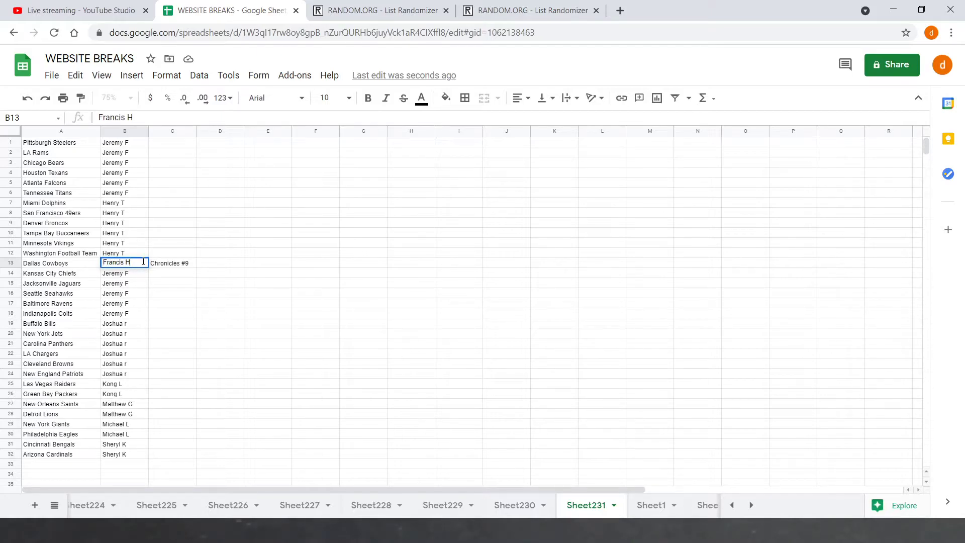
pyautogui.click(159, 245)
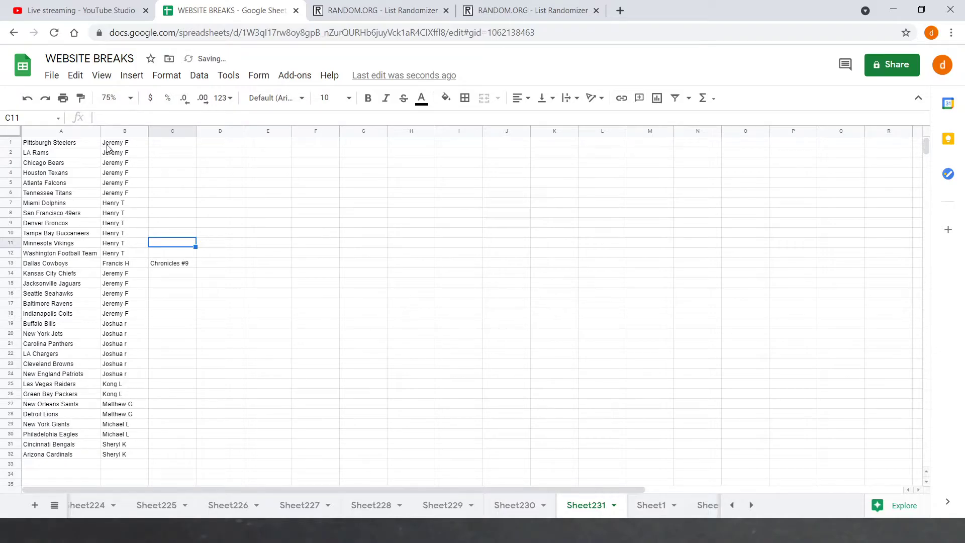